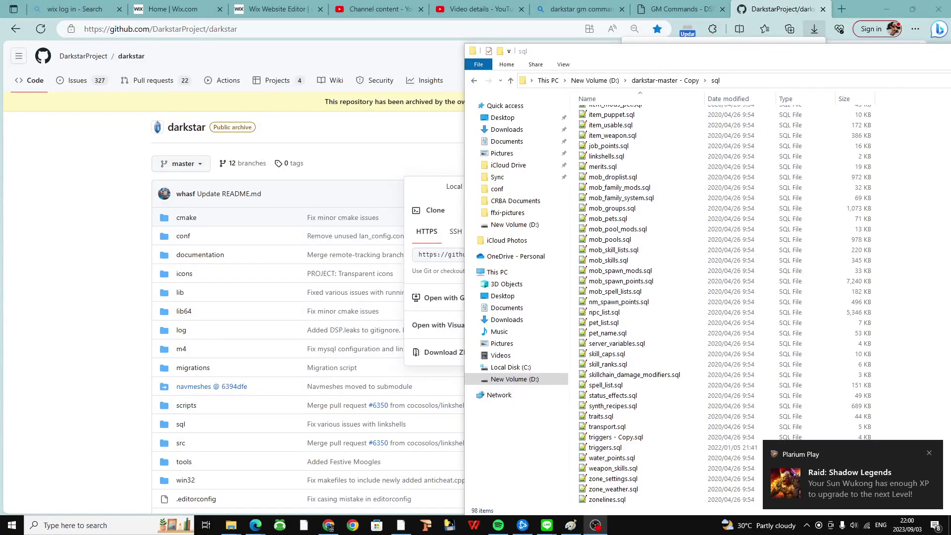
# - Dismiss the Plarium Play notification and move the sql folder window to the bottom-right
pyautogui.click(929, 454)
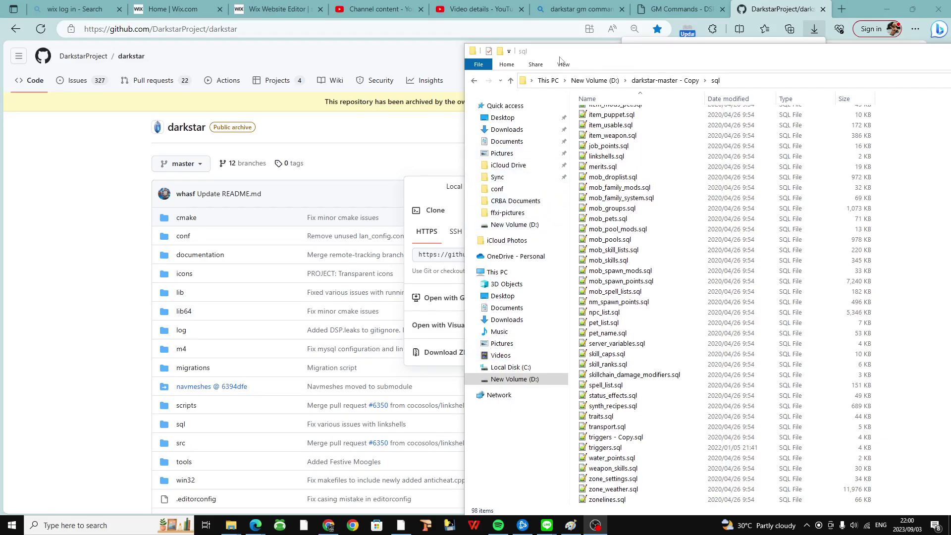
pyautogui.moveTo(563, 53); pyautogui.dragTo(950, 352)
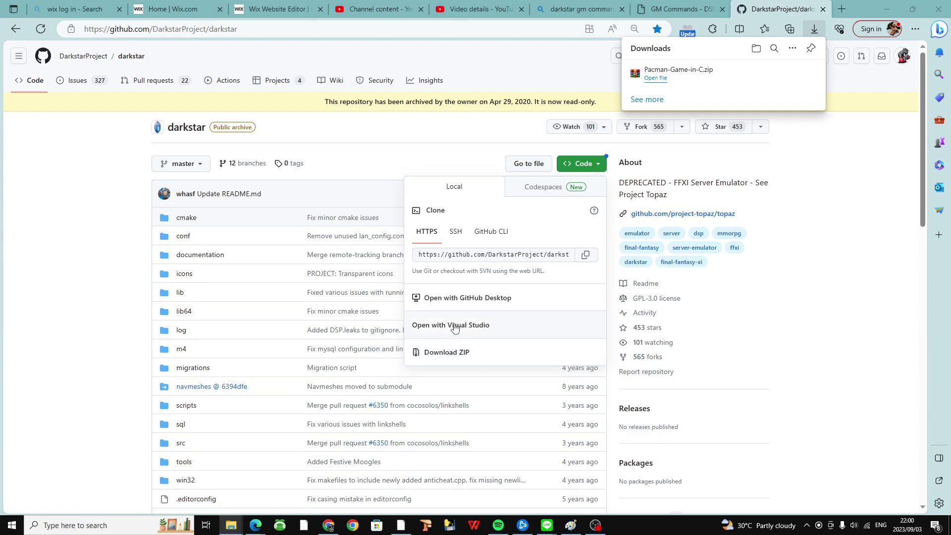
# - Check the YouTube video details, then return to the darkstar repository with the Code dropdown closed
pyautogui.click(474, 9)
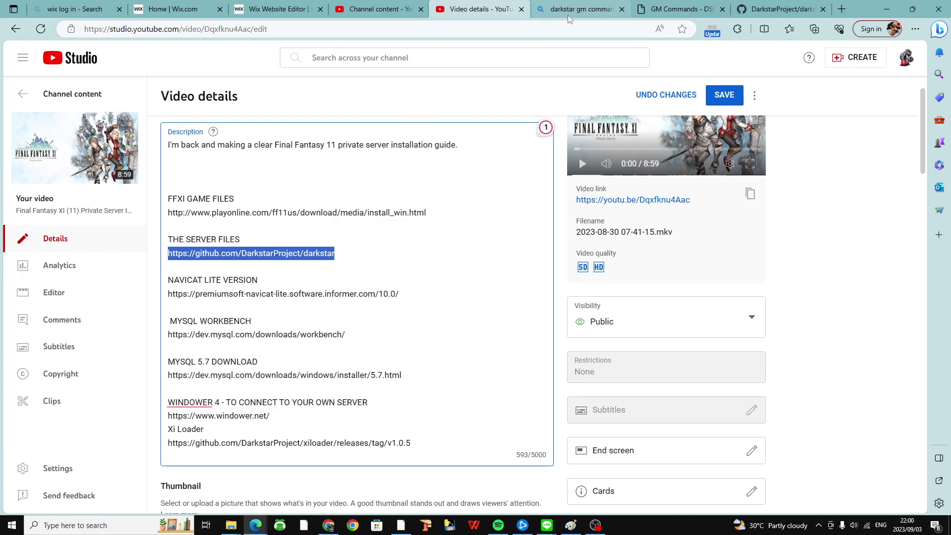
pyautogui.click(780, 9)
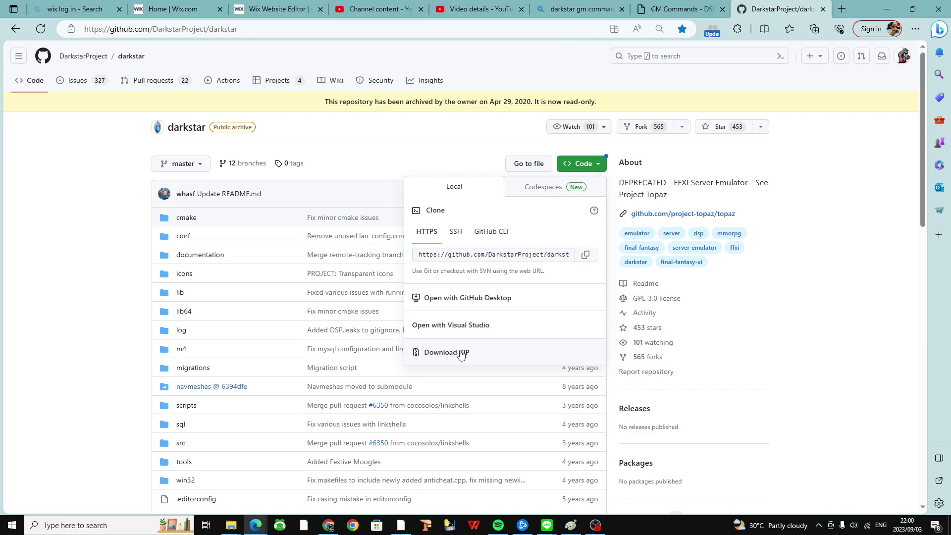
pyautogui.click(582, 164)
pyautogui.click(582, 163)
pyautogui.click(877, 231)
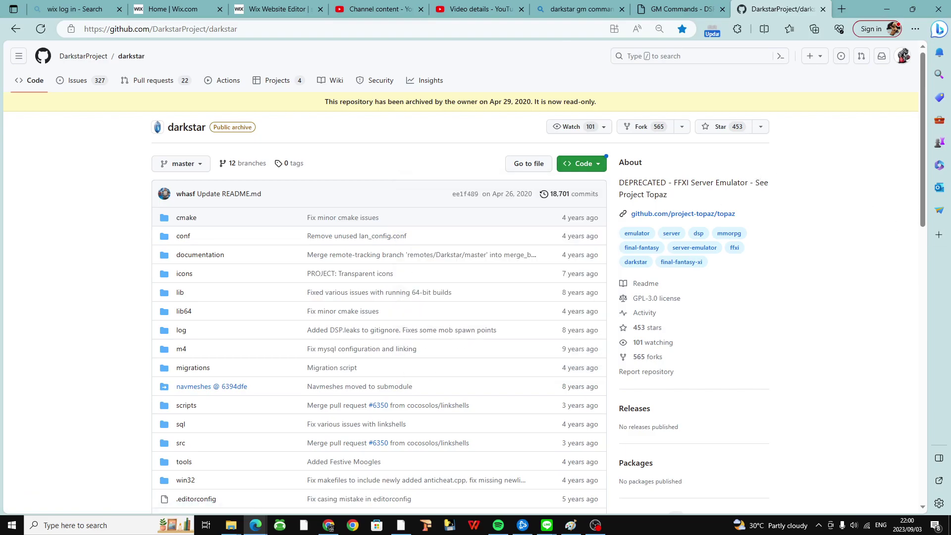
pyautogui.click(329, 526)
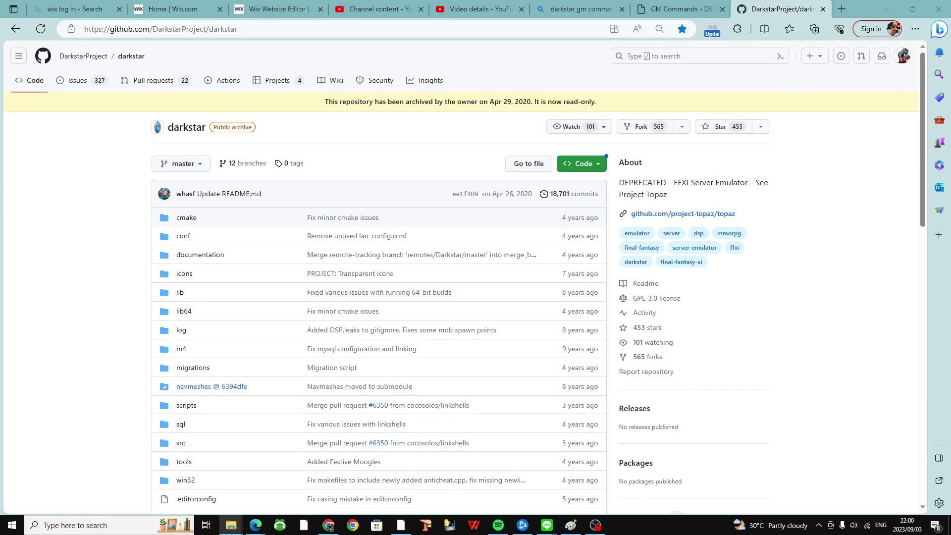
# - Scroll through darkstar-master - Copy and open its conf folder
pyautogui.scroll(-2, 403, 404)
pyautogui.scroll(2, 398, 322)
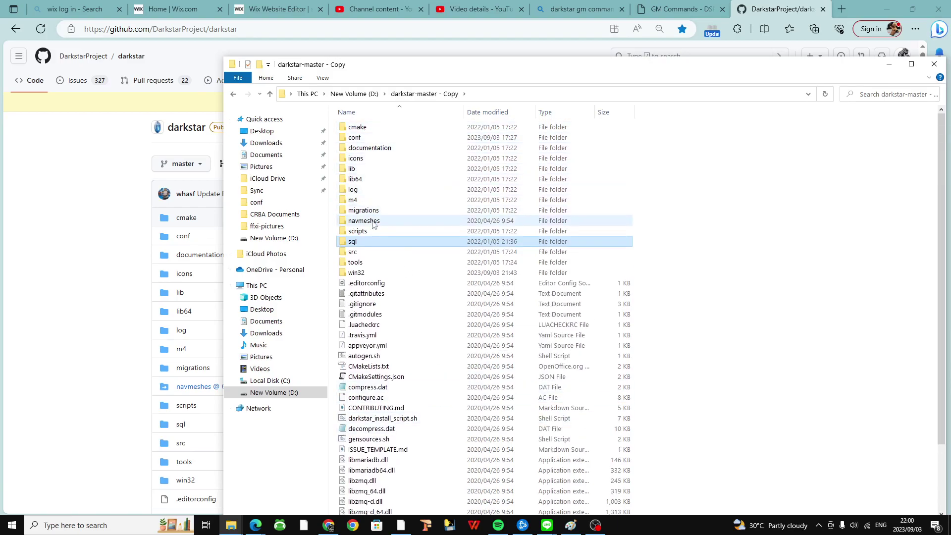
pyautogui.scroll(-3, 415, 470)
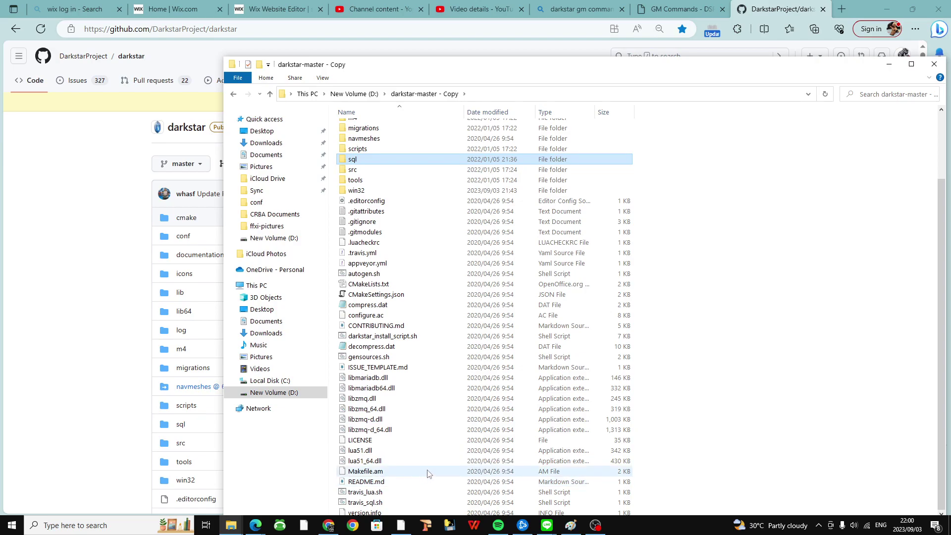
pyautogui.scroll(2, 429, 473)
pyautogui.scroll(1, 429, 473)
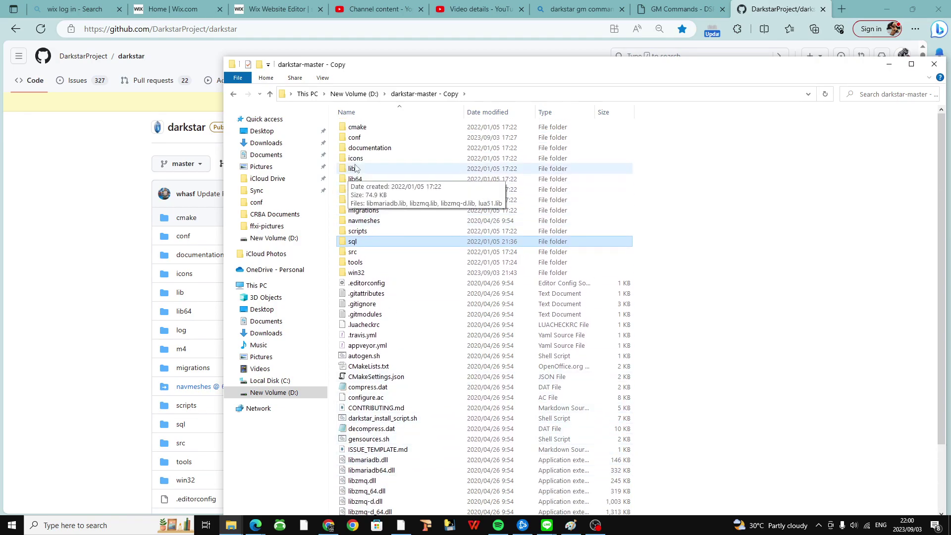
pyautogui.doubleClick(365, 140)
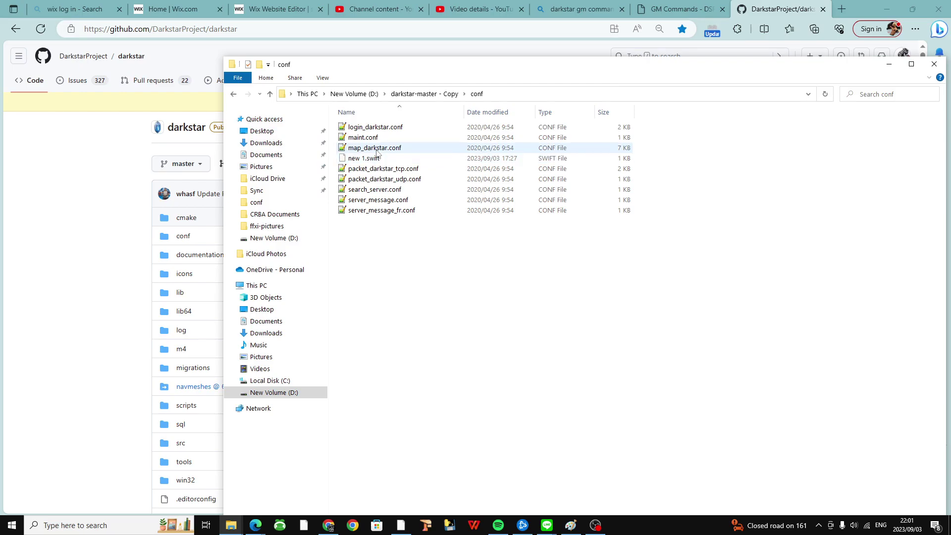
# - Open login_darkstar.conf in Notepad++ and position its window up and to the right
pyautogui.doubleClick(379, 129)
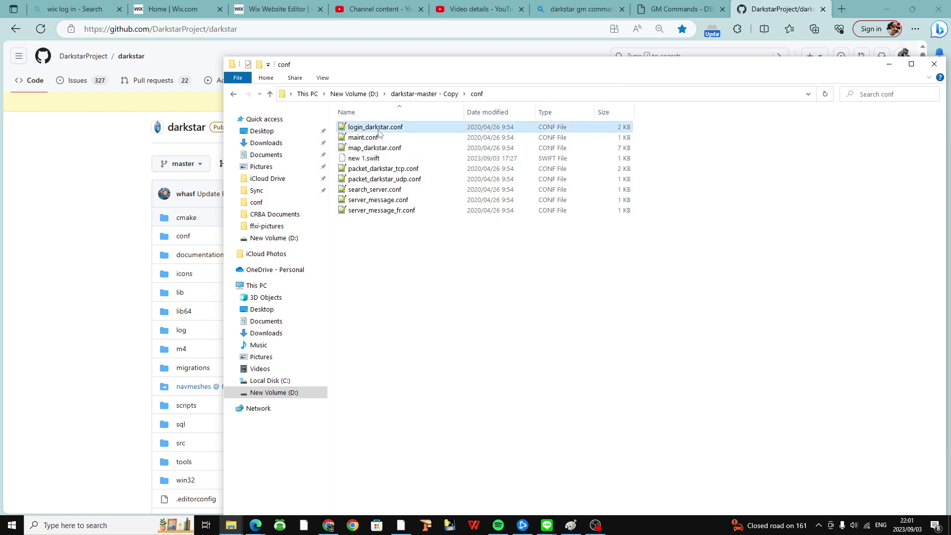
pyautogui.moveTo(403, 295); pyautogui.dragTo(623, 115)
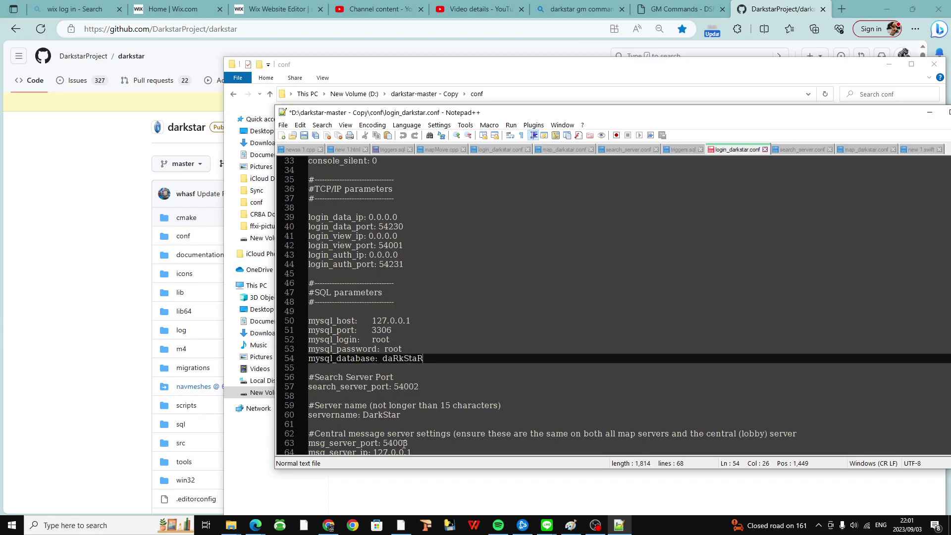
# - Launch Navicat Lite via 'na' search, expand DarkStar, select darkstar, and dock the window right
pyautogui.click(152, 522)
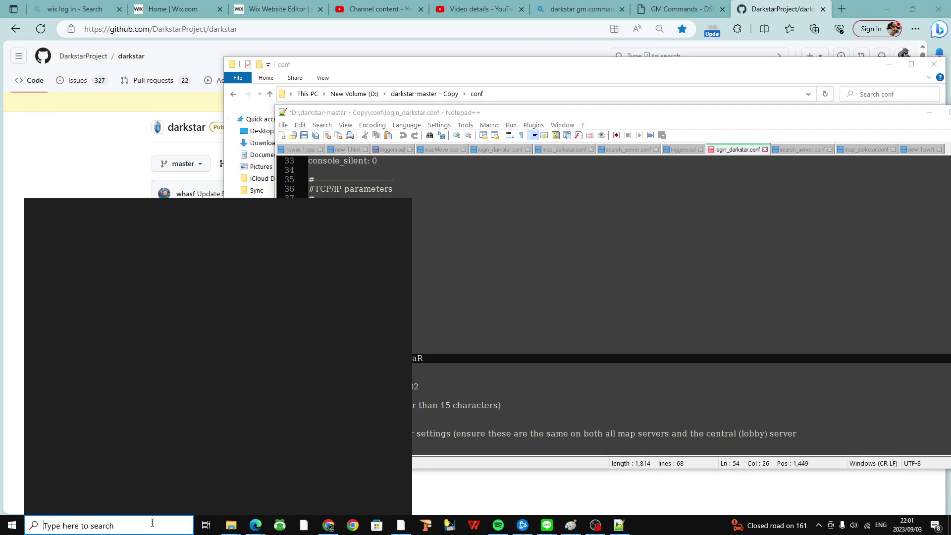
pyautogui.write('na')
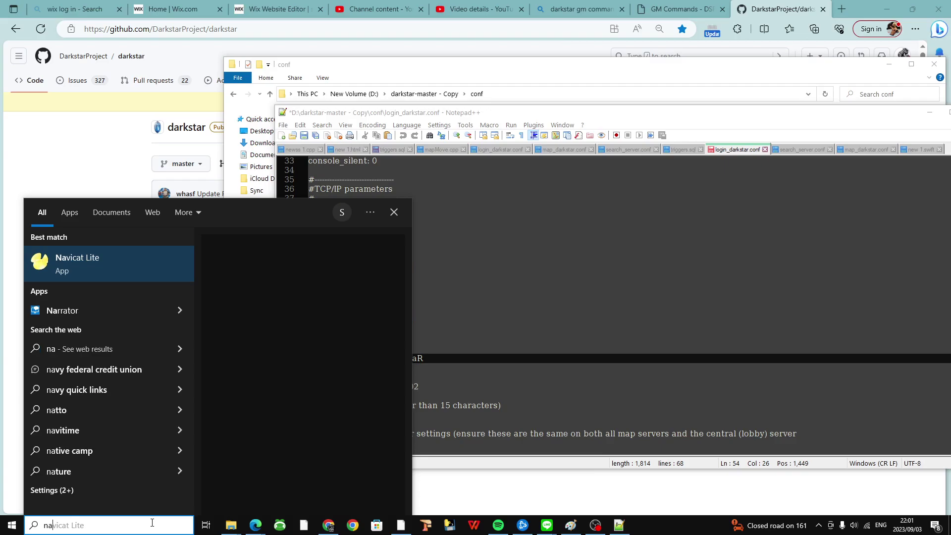
pyautogui.press('Return')
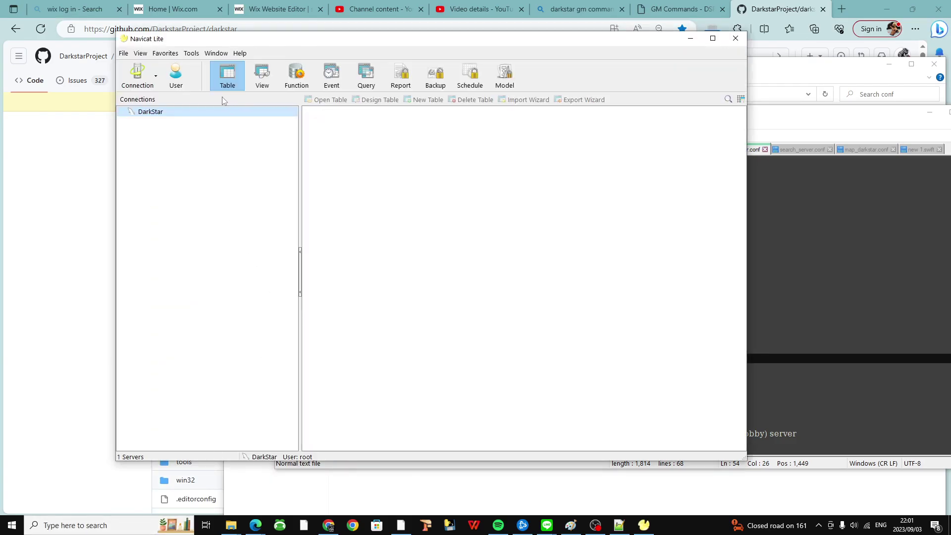
pyautogui.doubleClick(165, 111)
pyautogui.click(162, 122)
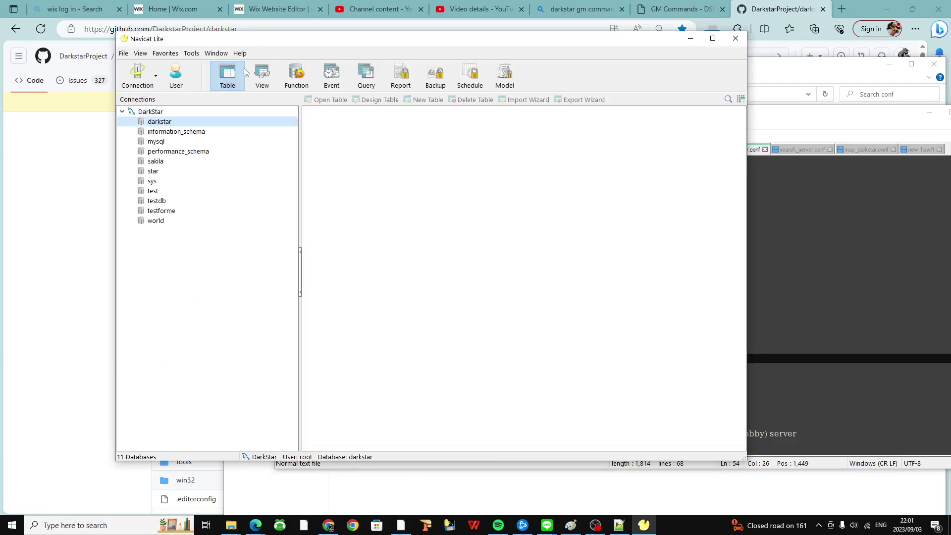
pyautogui.moveTo(294, 42); pyautogui.dragTo(709, 59)
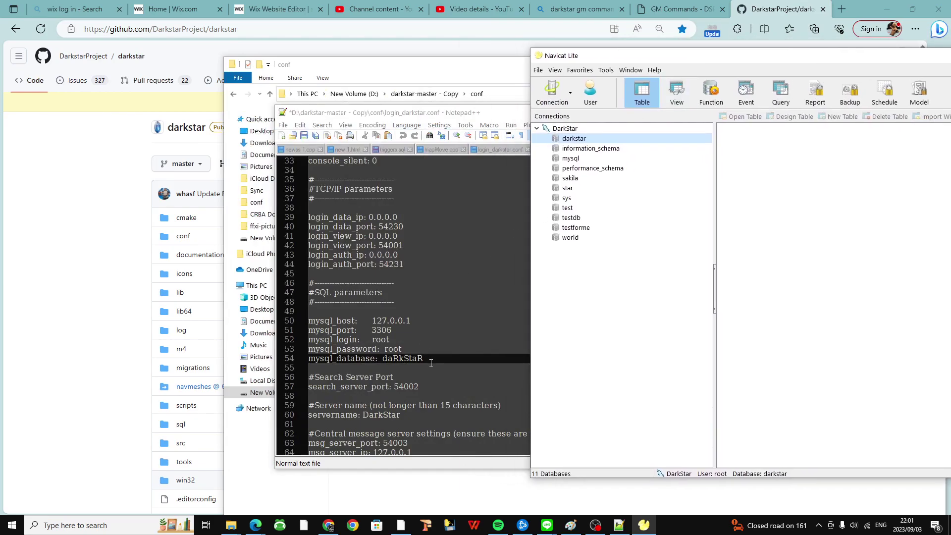
# - Replace daRkStaR with darkstar on line 54, then restore and reposition the editor window
pyautogui.doubleClick(422, 360)
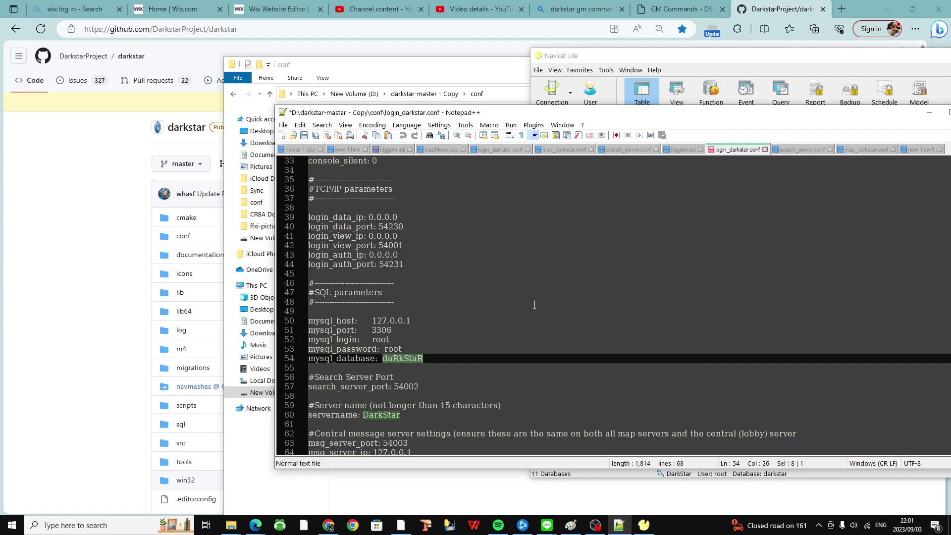
pyautogui.write('d')
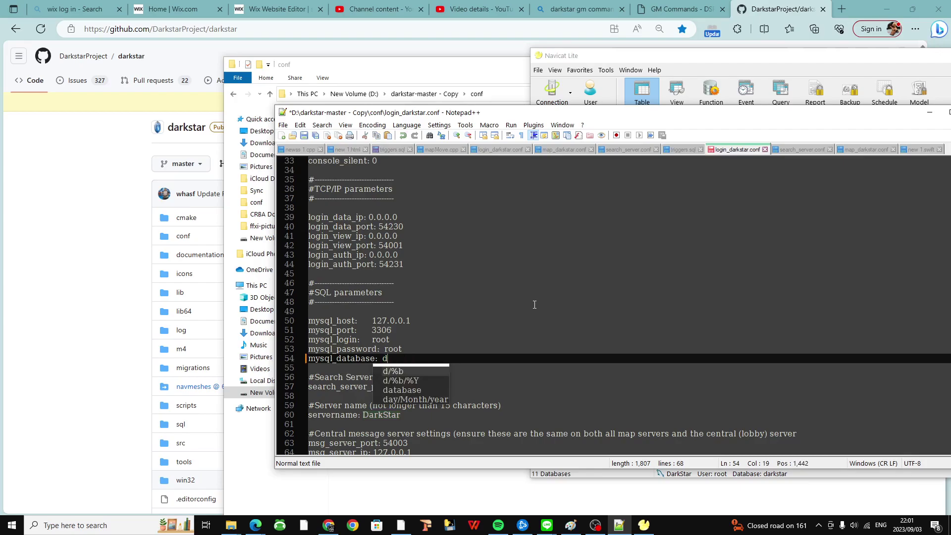
pyautogui.write('arkstar')
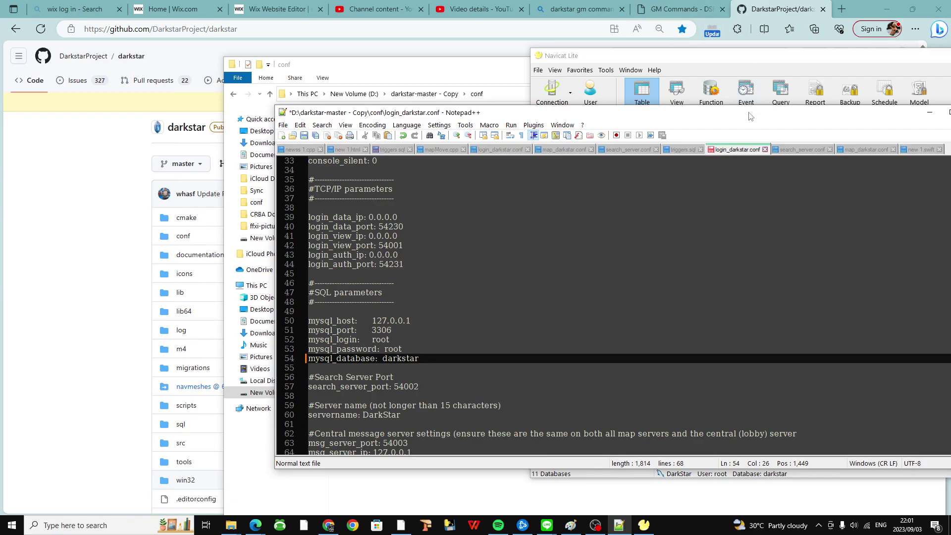
pyautogui.doubleClick(751, 114)
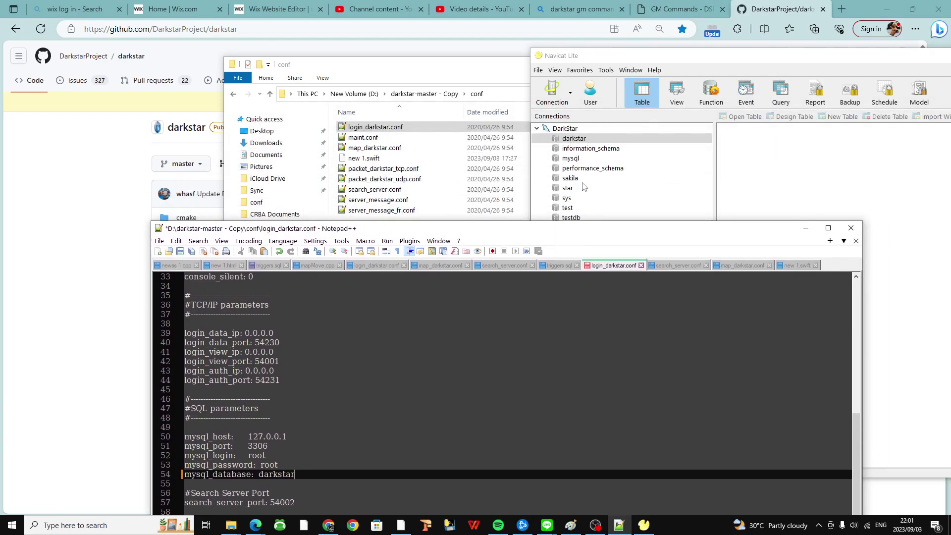
pyautogui.moveTo(605, 231); pyautogui.dragTo(570, 199)
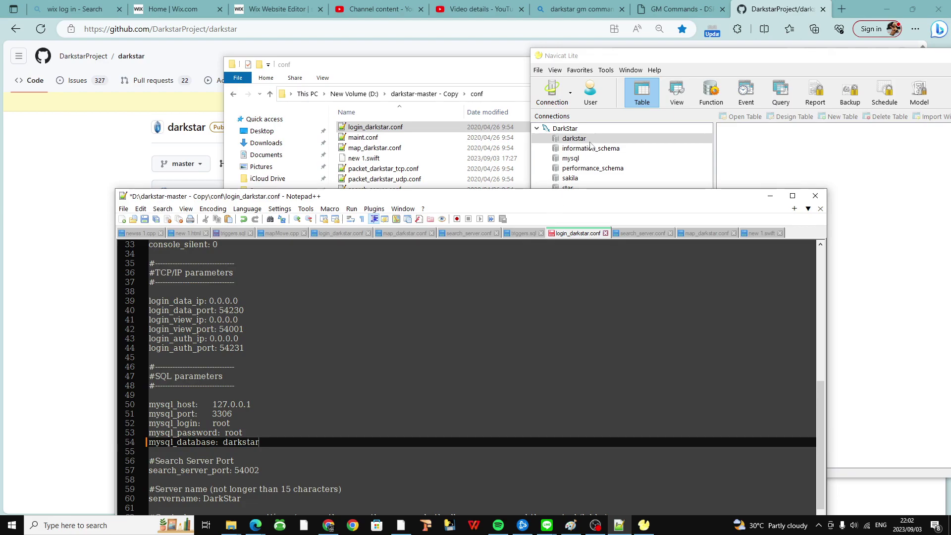
pyautogui.click(586, 140)
# - Open the DarkStar connection's properties in Navicat, agreeing to close the connection first
pyautogui.moveTo(501, 197); pyautogui.dragTo(673, 397)
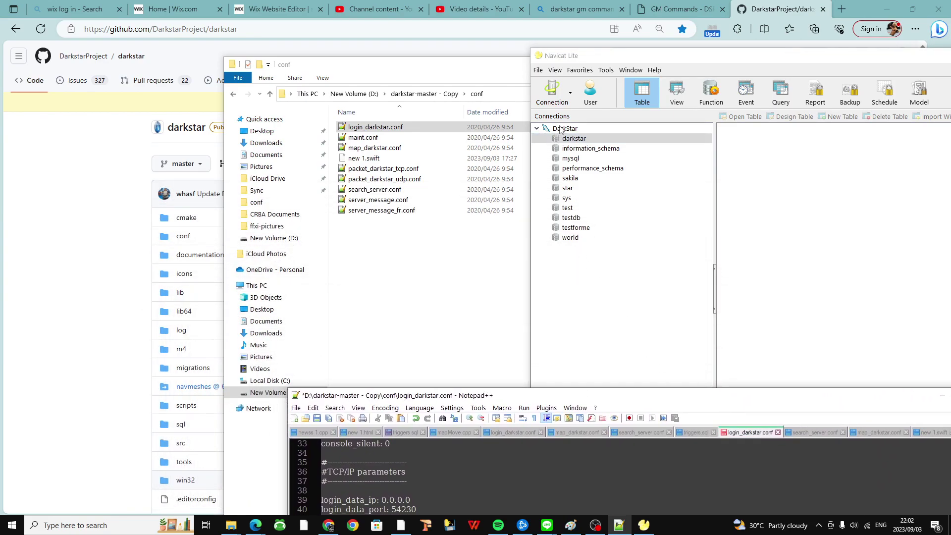
pyautogui.click(561, 128)
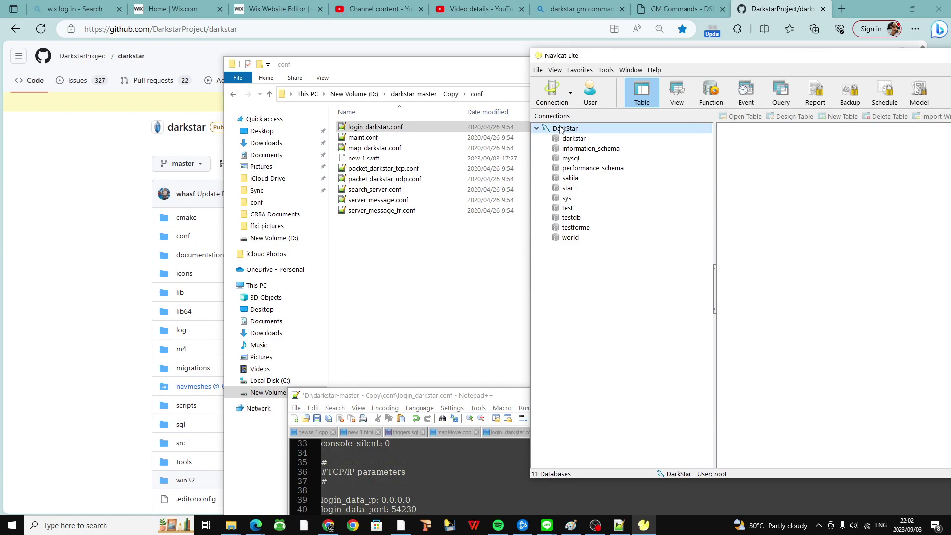
pyautogui.rightClick(561, 129)
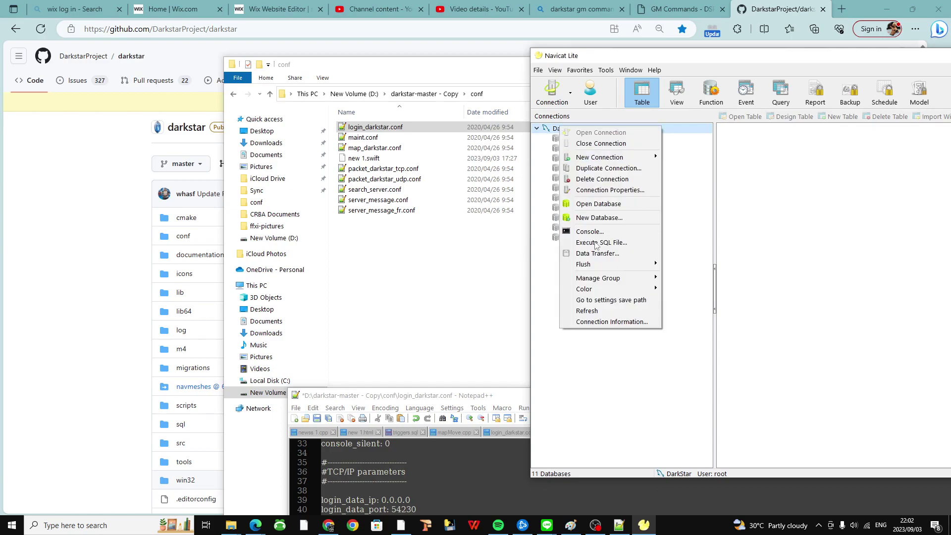
pyautogui.click(610, 190)
pyautogui.click(452, 274)
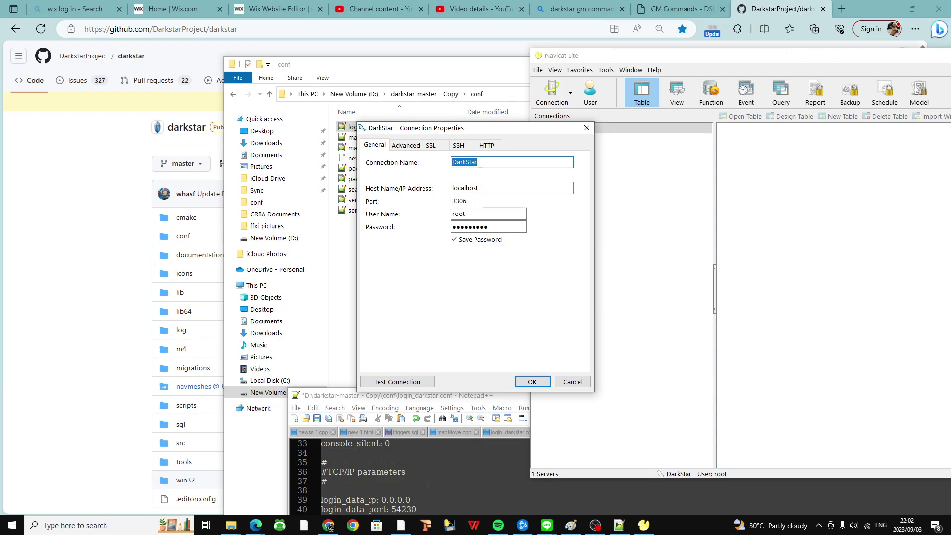
# - Compare localhost, port 3306 and user root against the config file, then close the properties
pyautogui.click(485, 481)
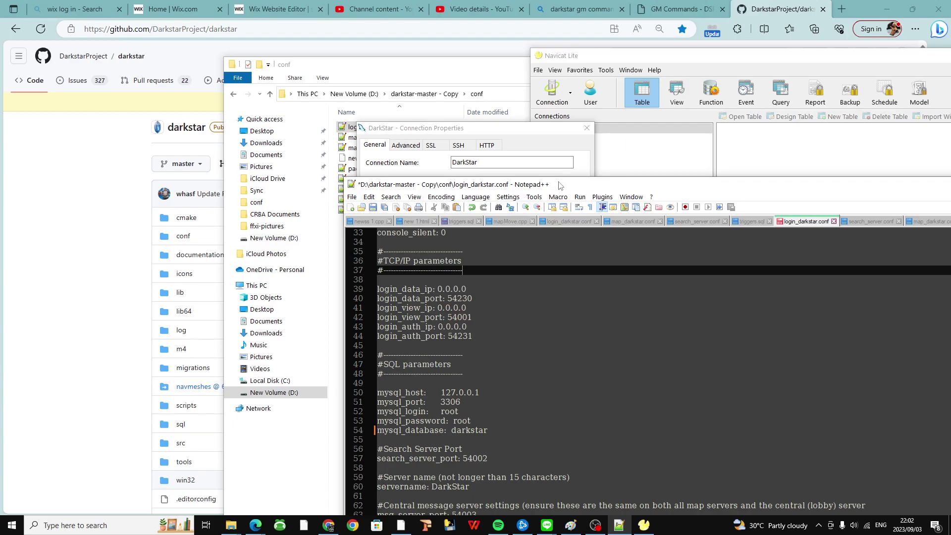
pyautogui.moveTo(559, 185); pyautogui.dragTo(417, 353)
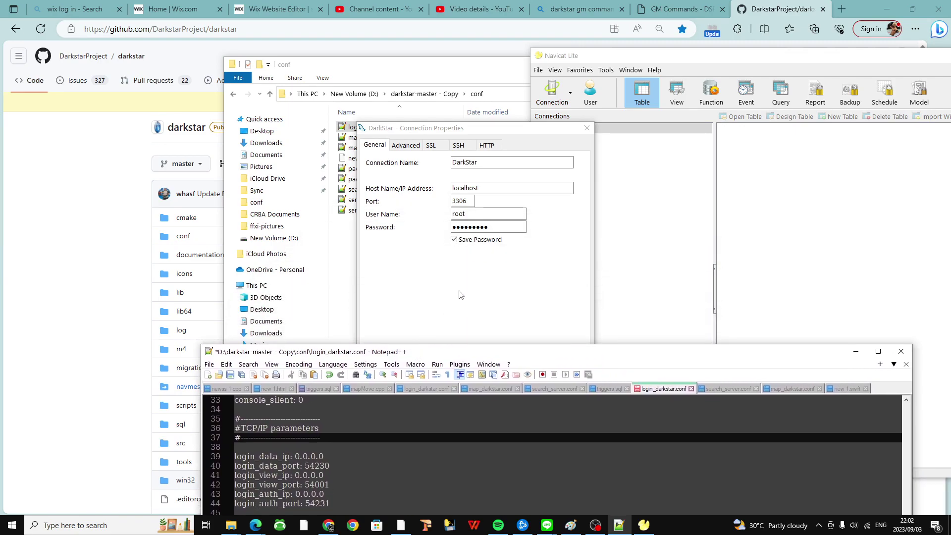
pyautogui.press('Return')
pyautogui.moveTo(644, 55); pyautogui.dragTo(696, 172)
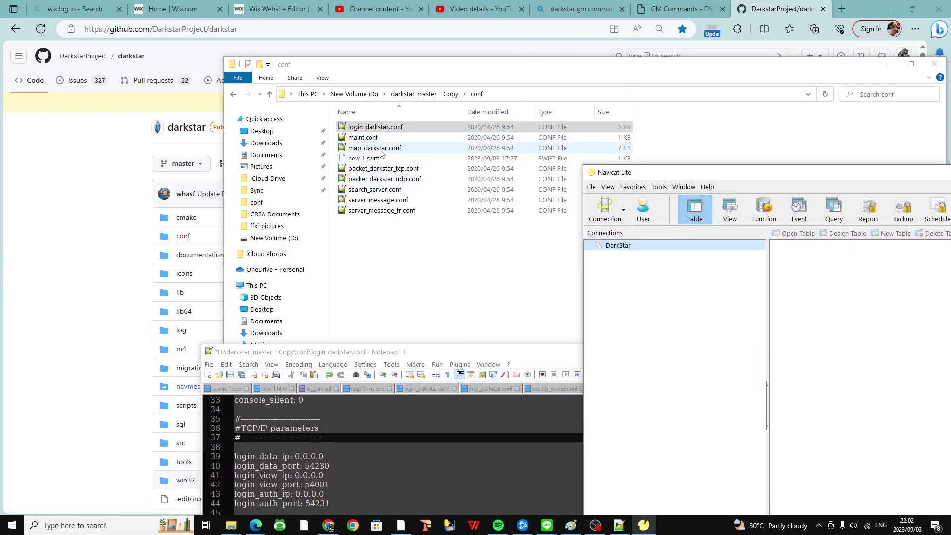
pyautogui.click(381, 149)
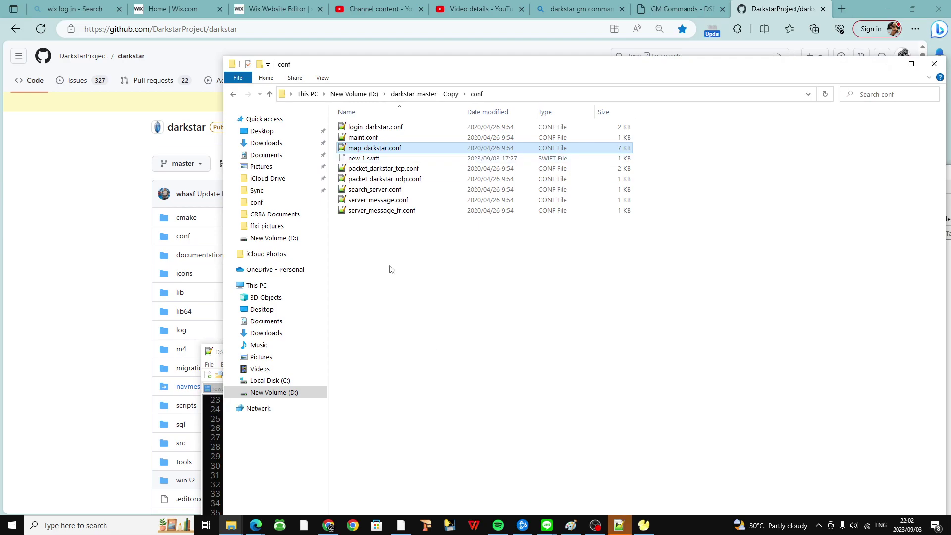
# - Review the SQL settings in map_darkstar.conf and search_server.conf, closing each afterward
pyautogui.doubleClick(348, 149)
pyautogui.scroll(-5, 446, 446)
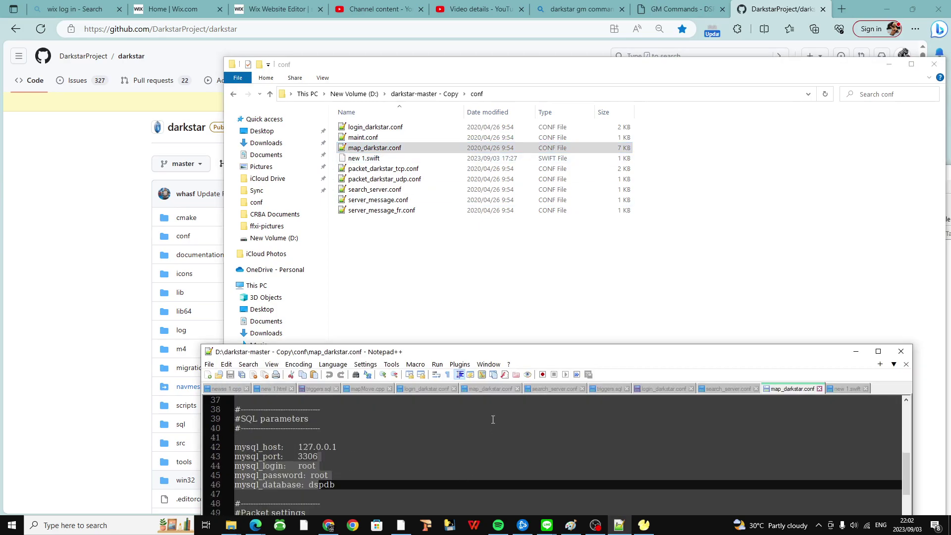
pyautogui.moveTo(485, 352); pyautogui.dragTo(485, 231)
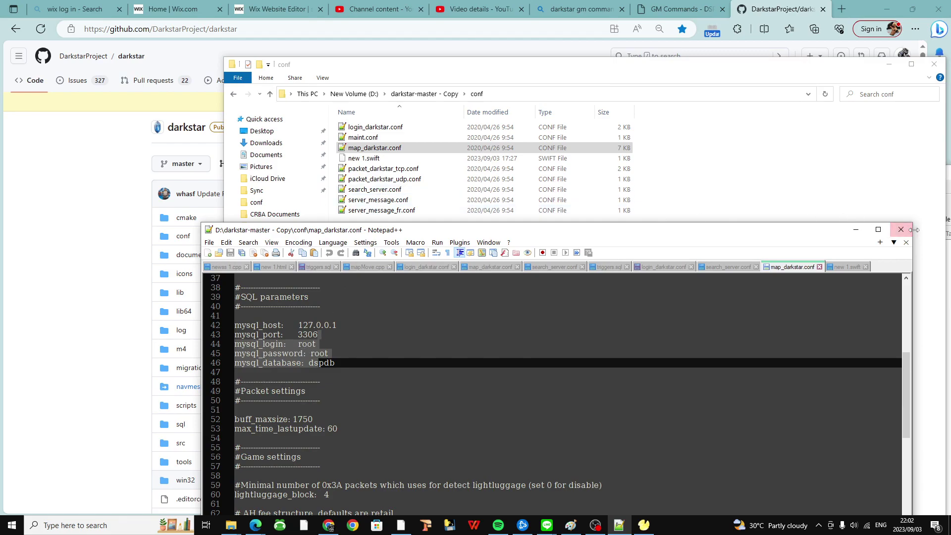
pyautogui.click(900, 230)
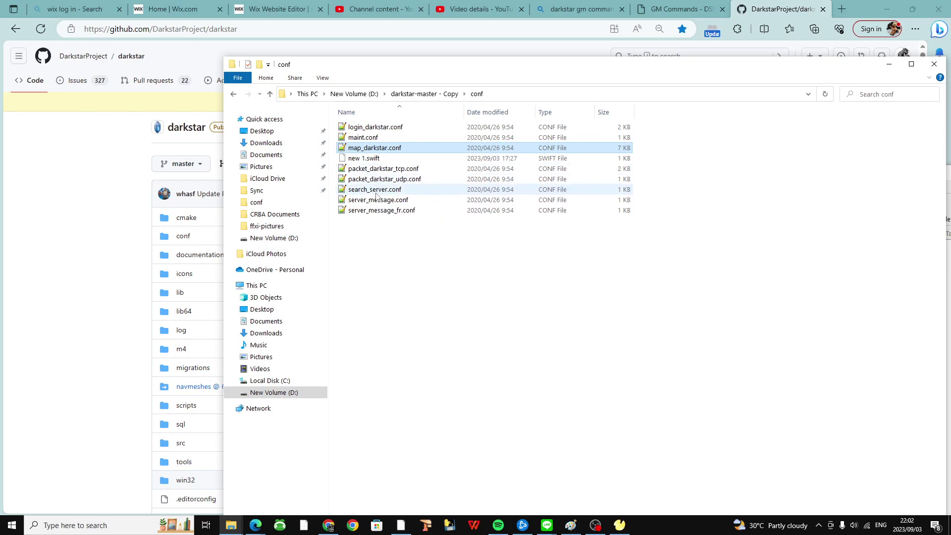
pyautogui.doubleClick(376, 191)
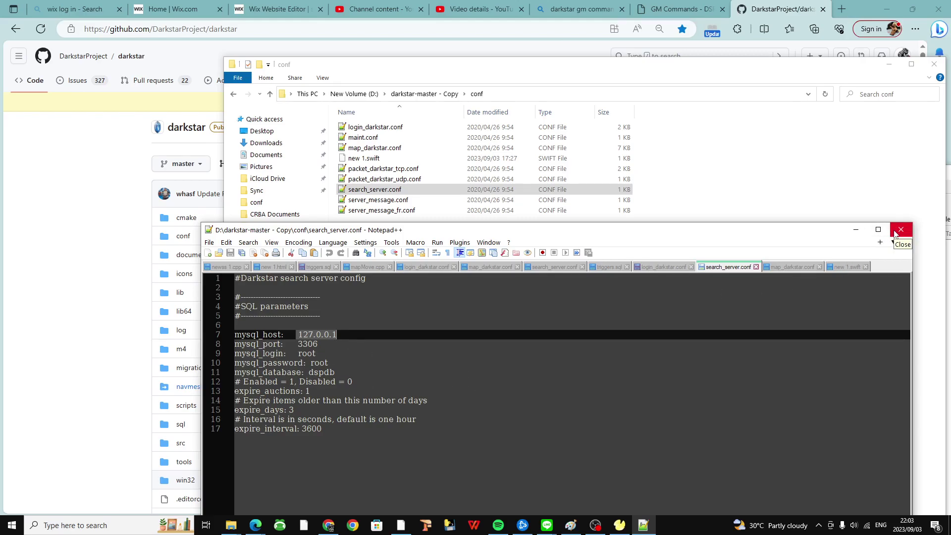
pyautogui.click(894, 234)
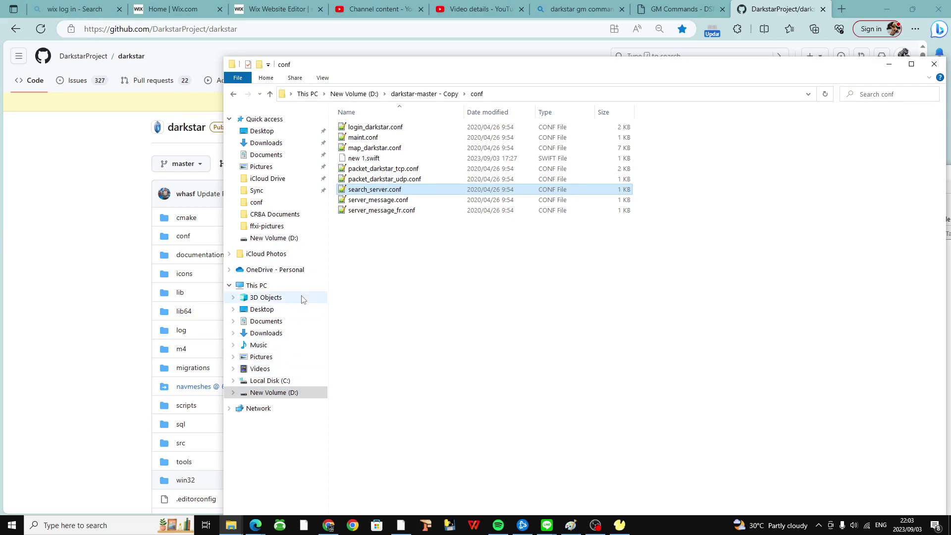
pyautogui.click(416, 94)
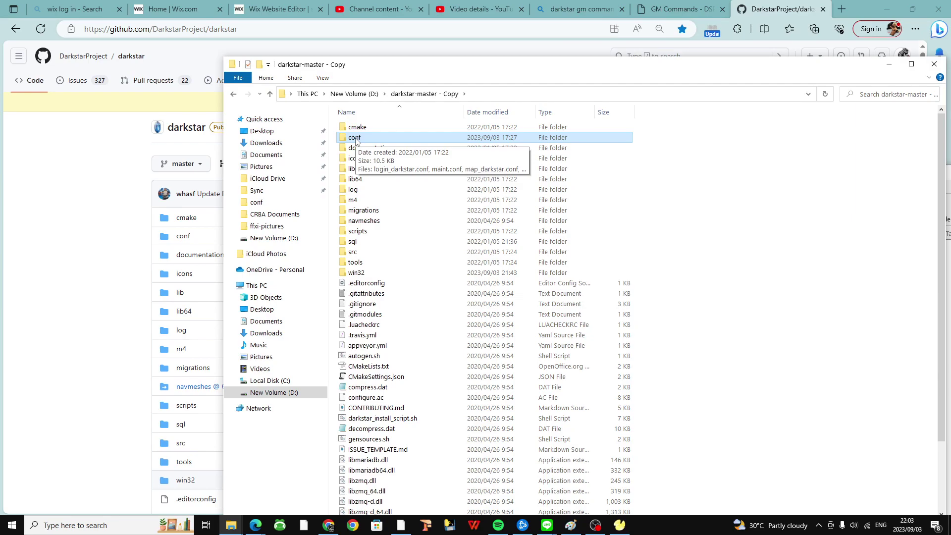
pyautogui.doubleClick(355, 139)
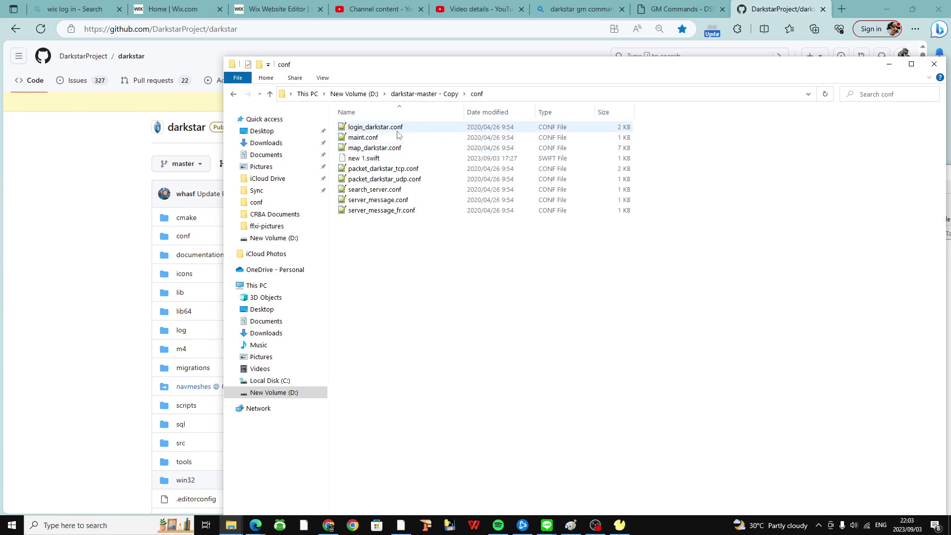
pyautogui.keyDown('ctrl'); pyautogui.click(396, 147); pyautogui.keyUp('ctrl')
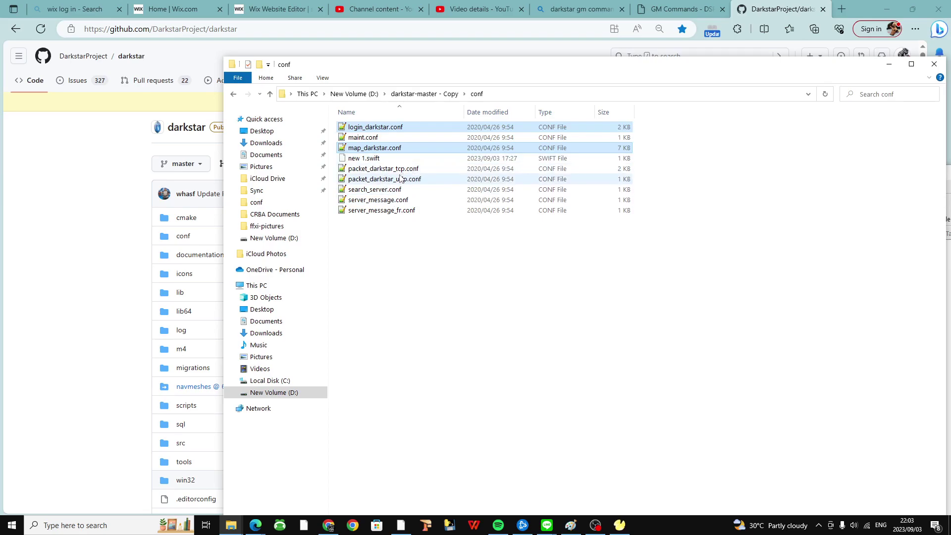
pyautogui.rightClick(396, 190)
pyautogui.moveTo(396, 190); pyautogui.dragTo(414, 255)
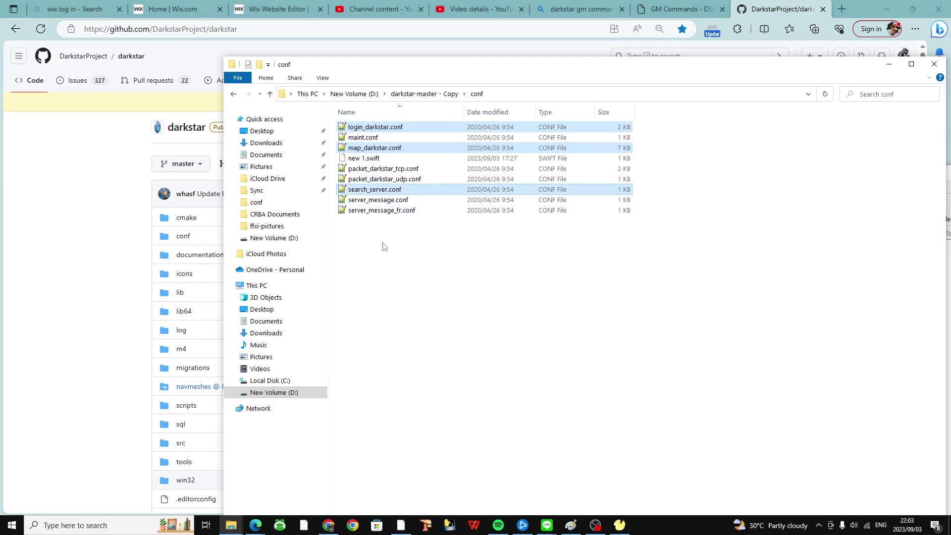
pyautogui.moveTo(381, 190); pyautogui.dragTo(441, 293)
pyautogui.rightClick(373, 191)
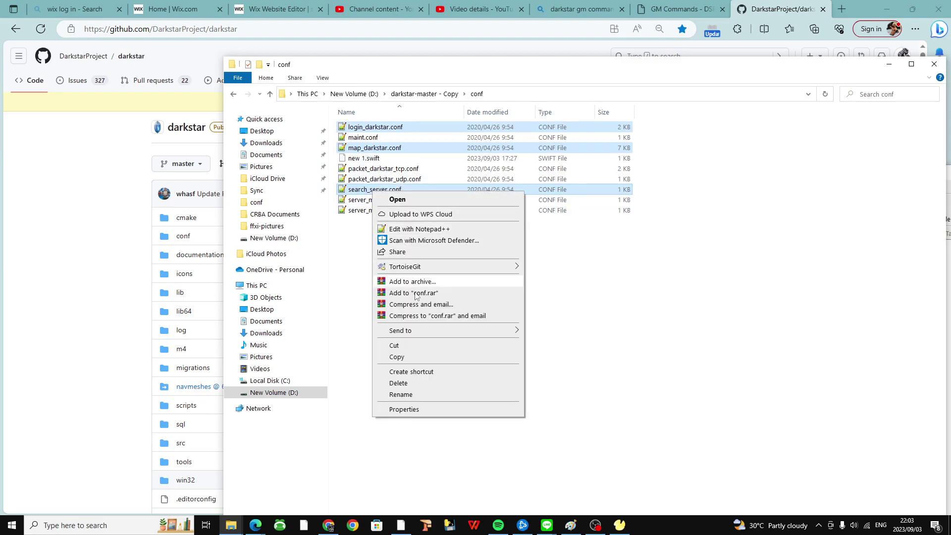
pyautogui.press('Escape')
pyautogui.rightClick(399, 336)
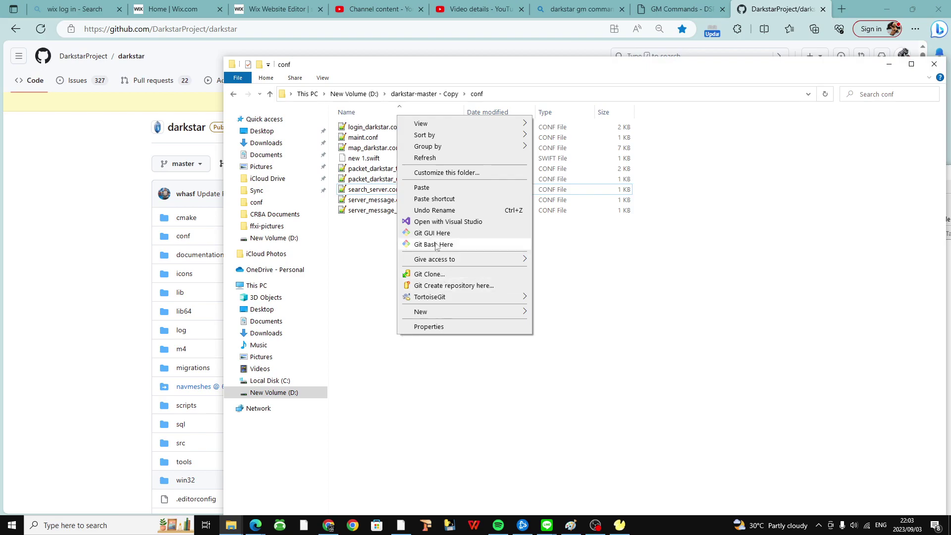
pyautogui.click(422, 188)
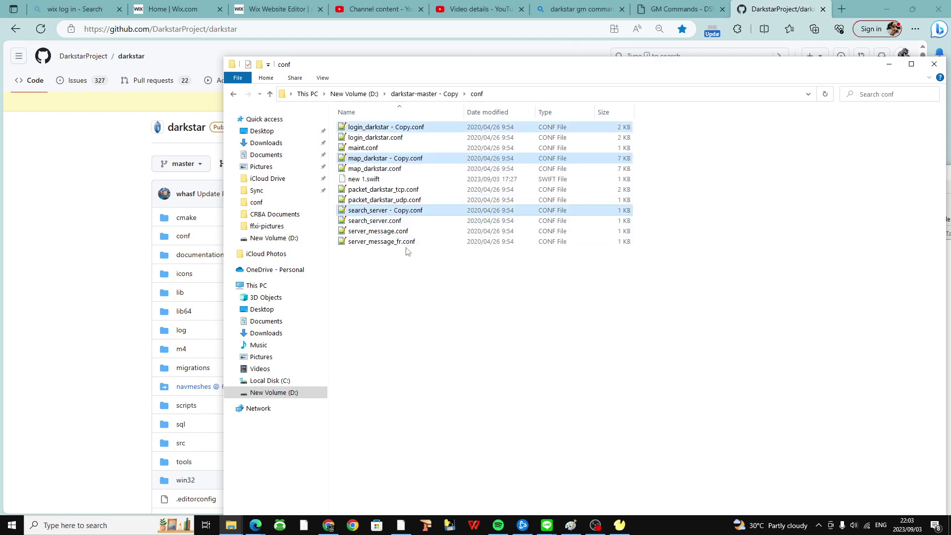
pyautogui.press('Delete')
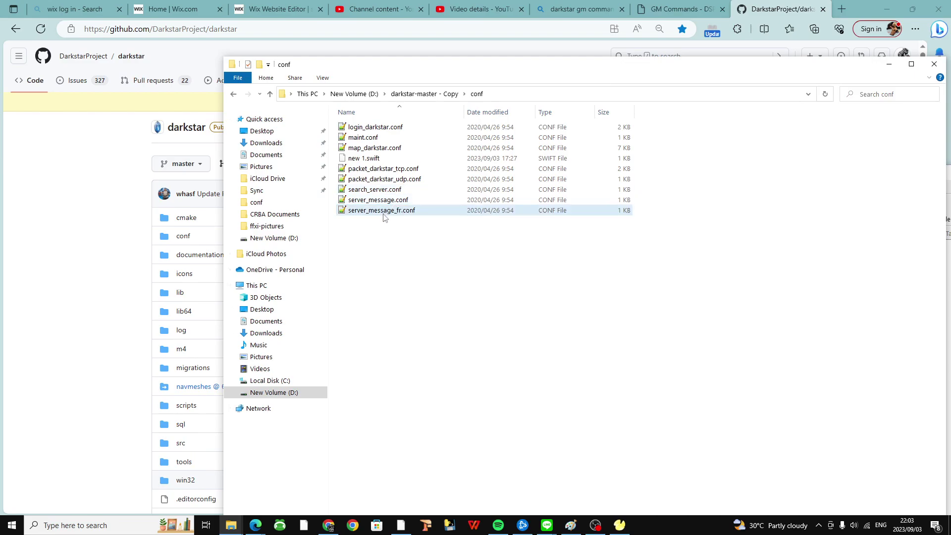
# - Go up to darkstar-master - Copy, enter the win32 folder, and open darkstar.sln
pyautogui.click(271, 96)
pyautogui.scroll(-3, 424, 367)
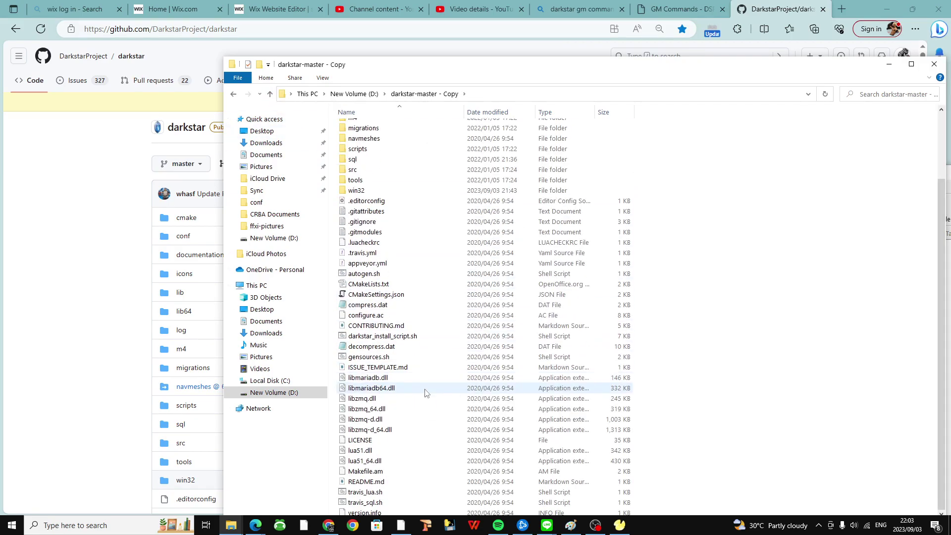
pyautogui.moveTo(428, 70); pyautogui.dragTo(489, 30)
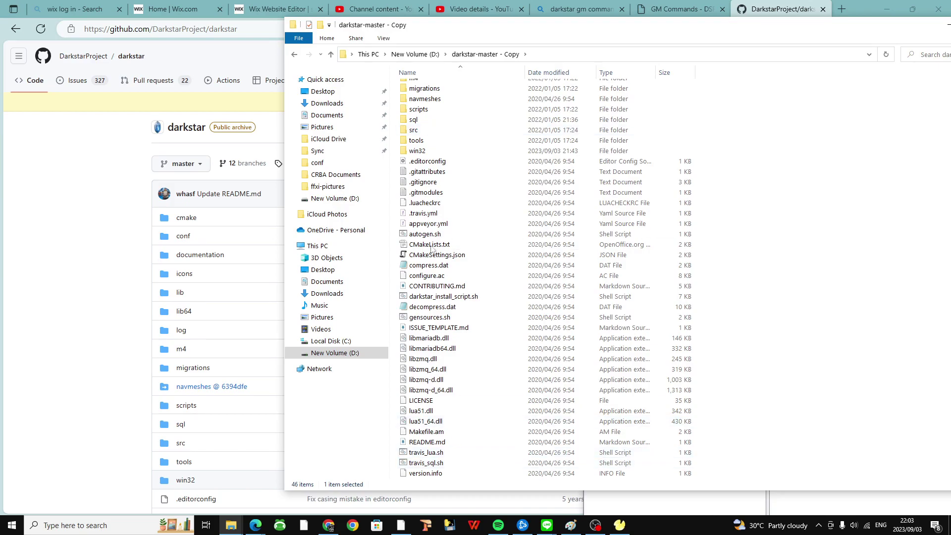
pyautogui.scroll(1, 435, 198)
pyautogui.doubleClick(418, 180)
pyautogui.click(421, 120)
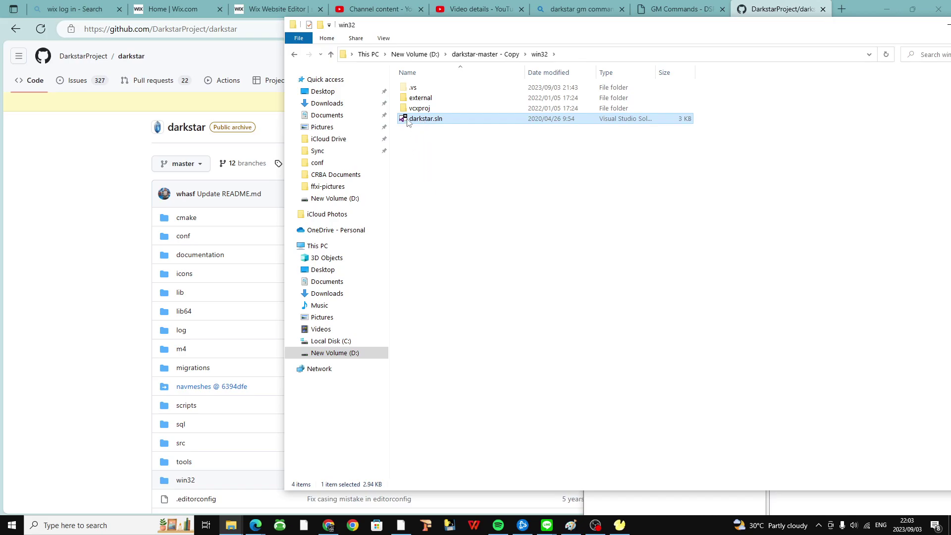
pyautogui.doubleClick(427, 120)
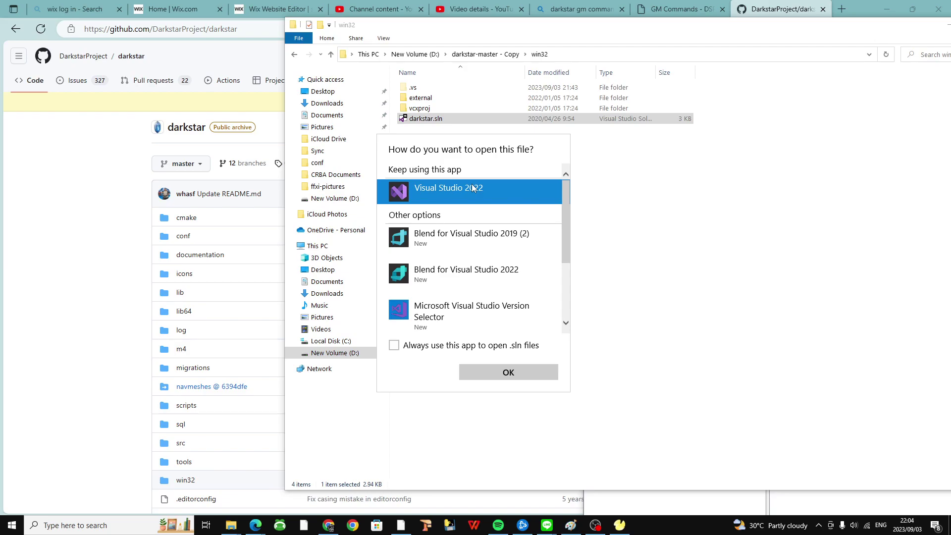
# - Open darkstar.sln with Visual Studio 2022 and look over the Build menu without building
pyautogui.doubleClick(473, 189)
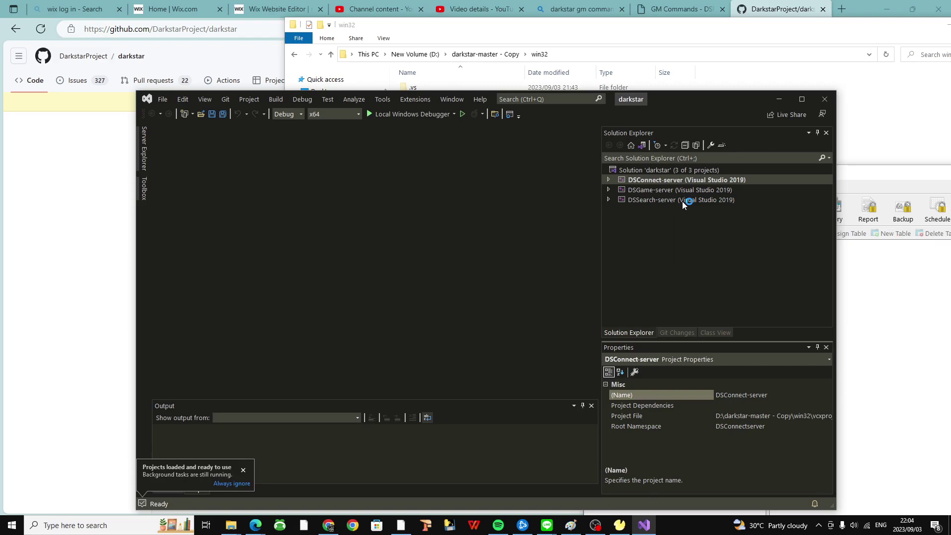
pyautogui.click(272, 99)
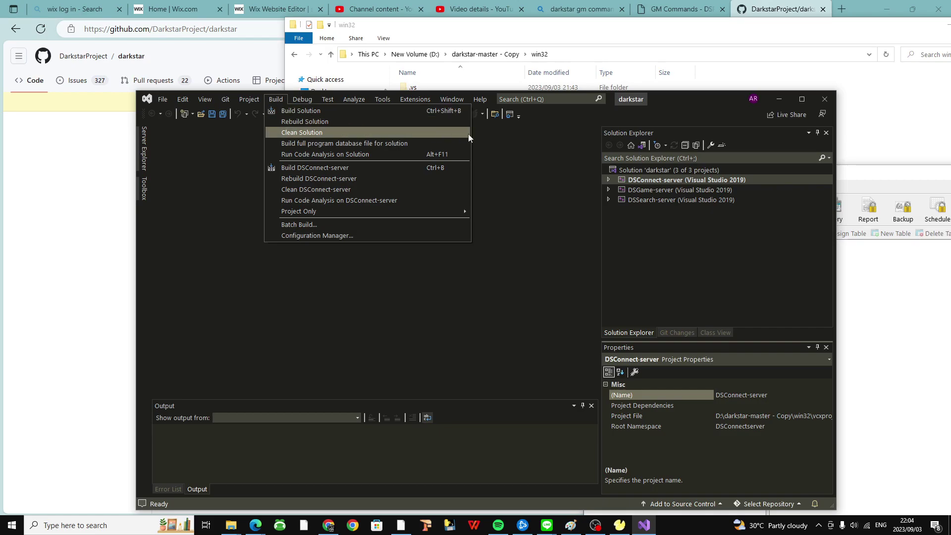
pyautogui.click(823, 101)
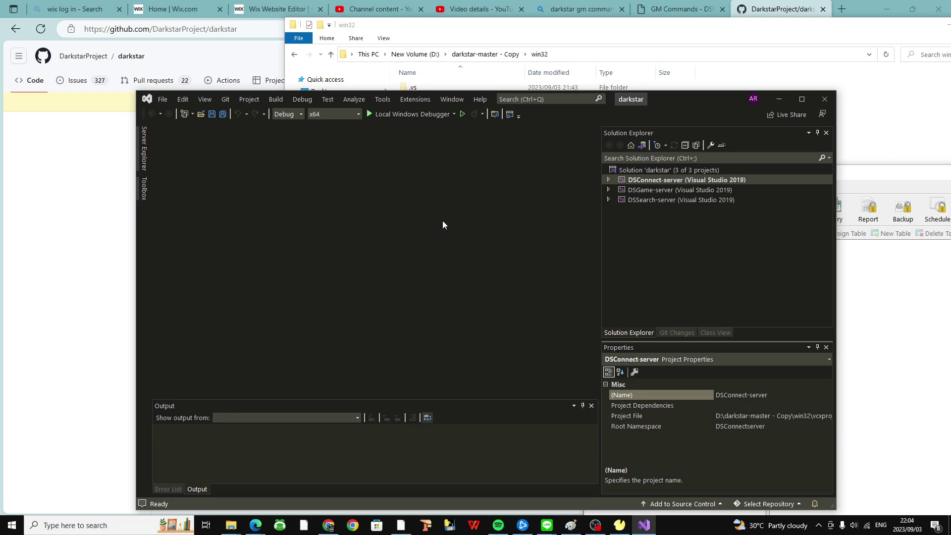
# - Close Visual Studio, go up to D:, and open darkstar-master to view its DSConnect, DSGame and DSSearch executables
pyautogui.click(828, 103)
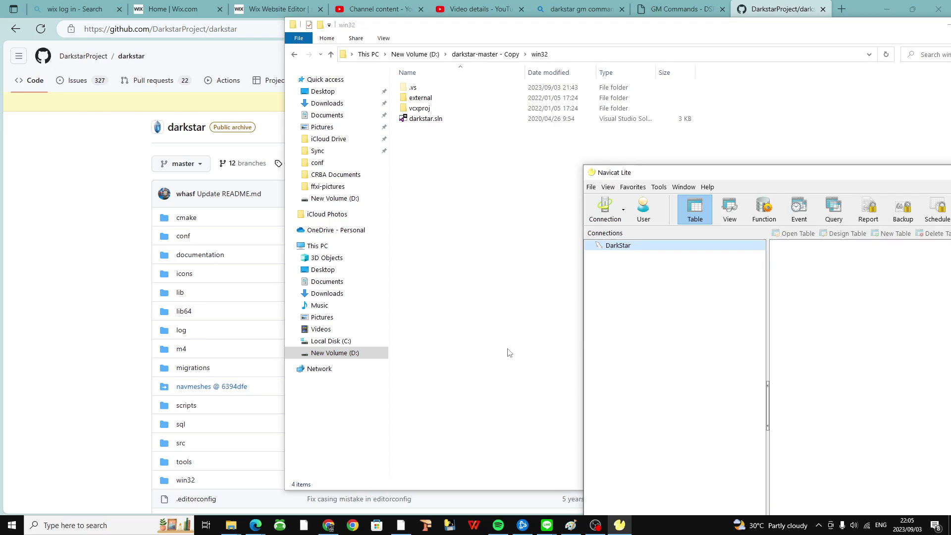
pyautogui.click(493, 55)
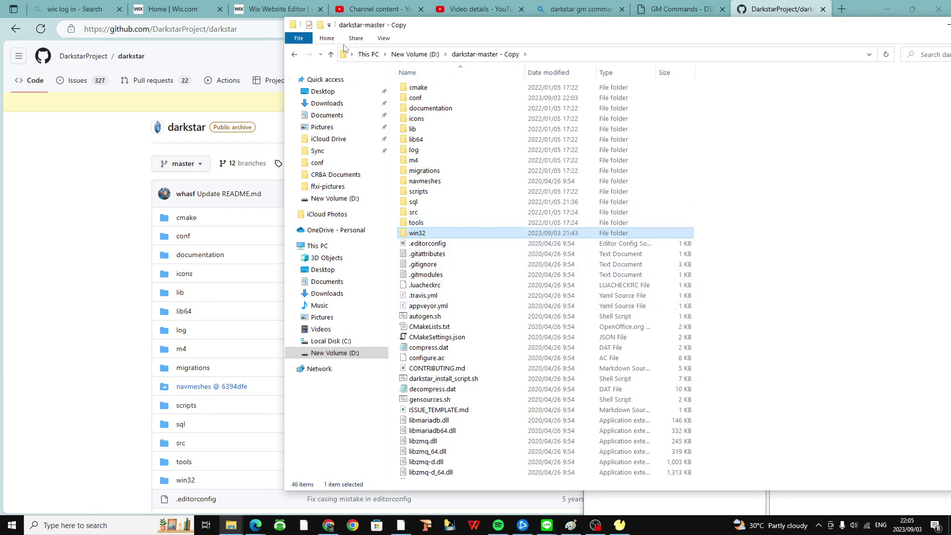
pyautogui.click(330, 54)
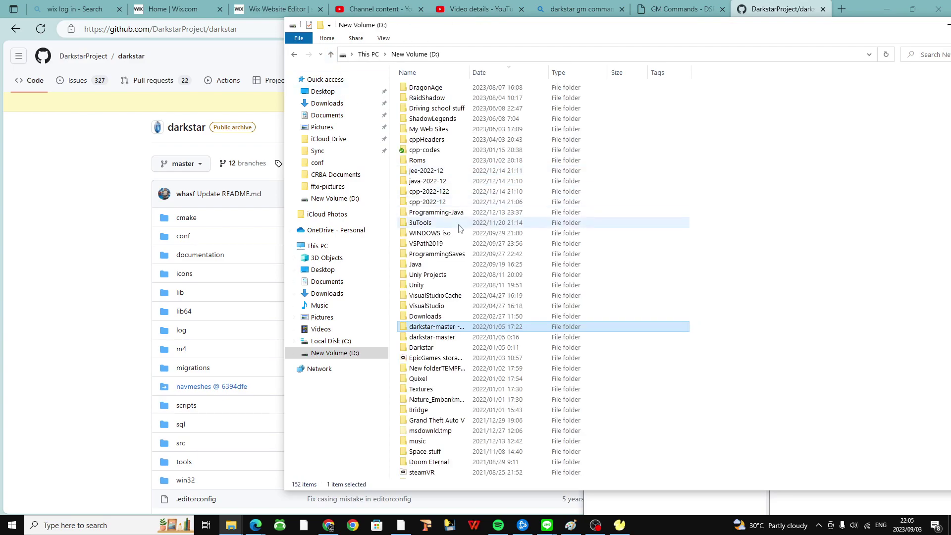
pyautogui.doubleClick(449, 337)
pyautogui.scroll(-1, 465, 346)
pyautogui.scroll(-1, 470, 363)
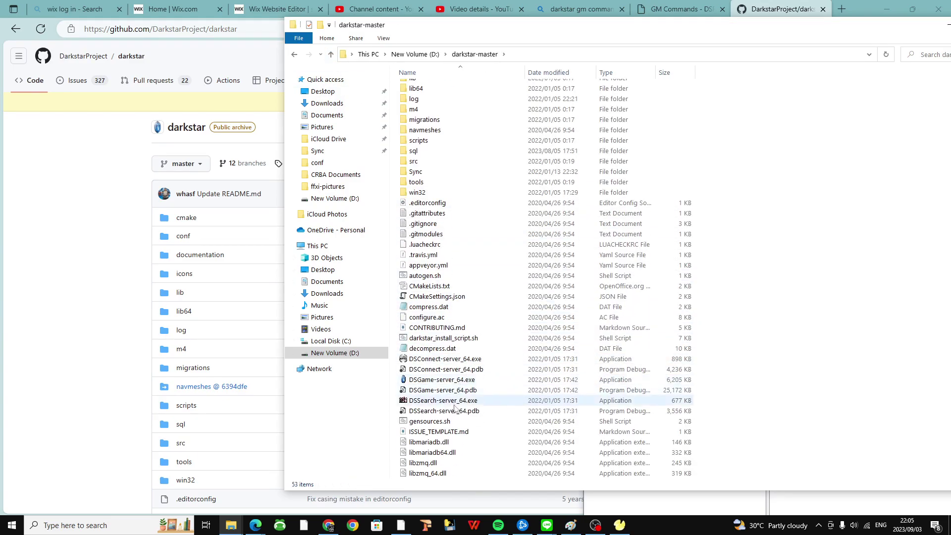
pyautogui.doubleClick(436, 359)
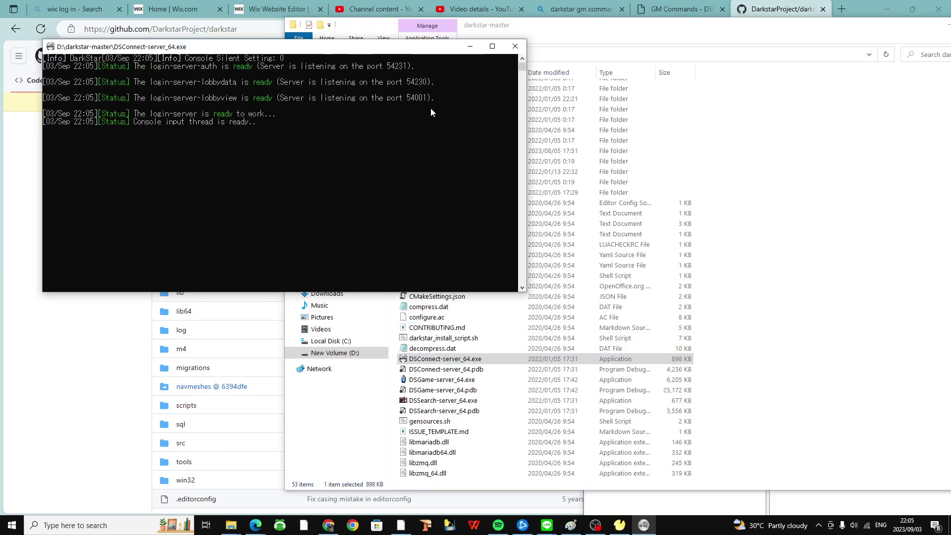
pyautogui.click(515, 46)
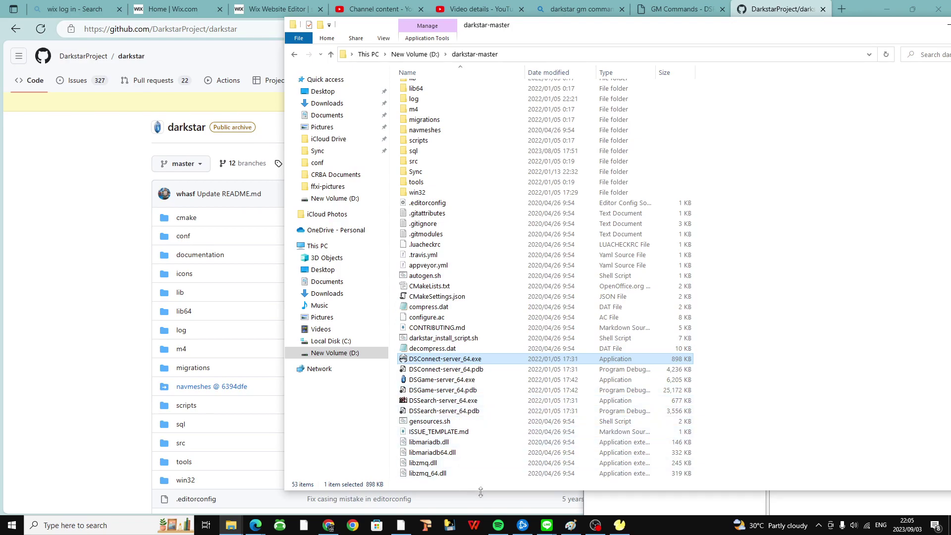
pyautogui.moveTo(620, 525)
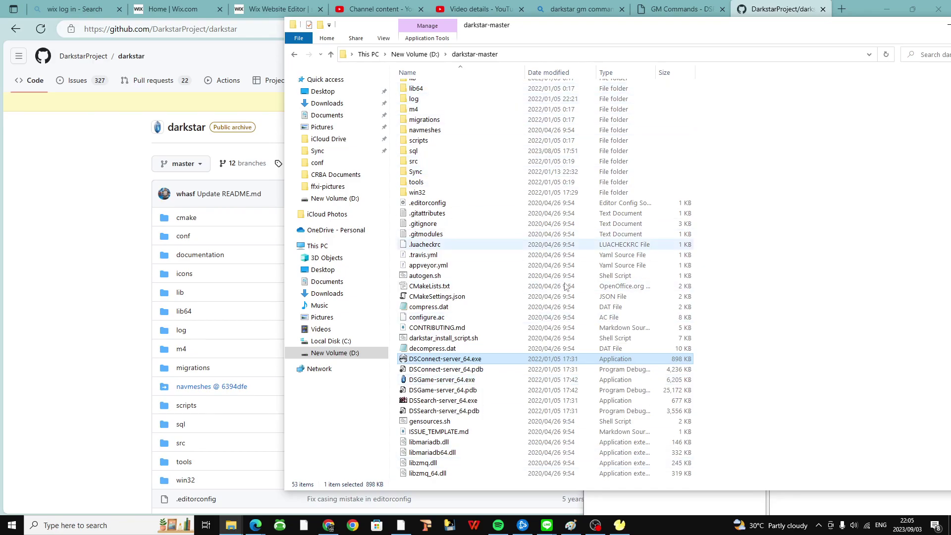
pyautogui.scroll(2, 488, 327)
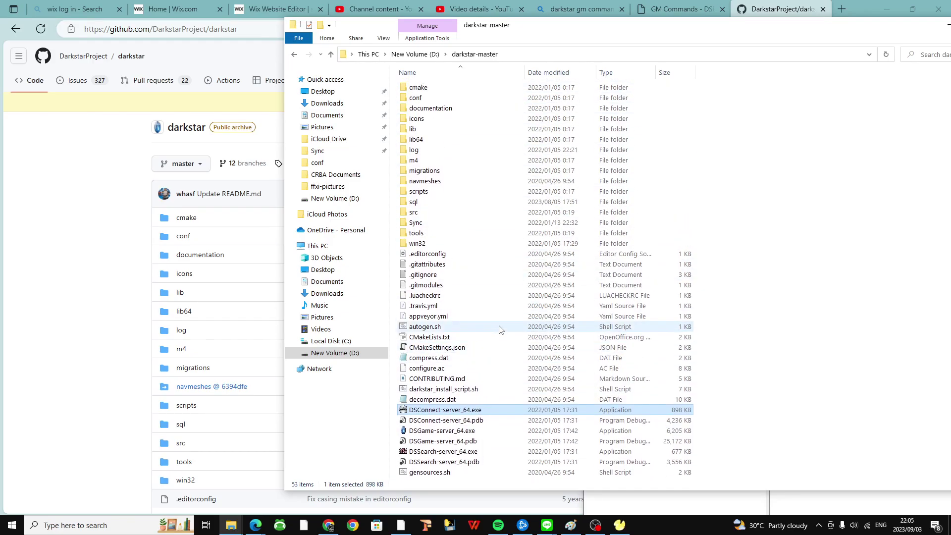